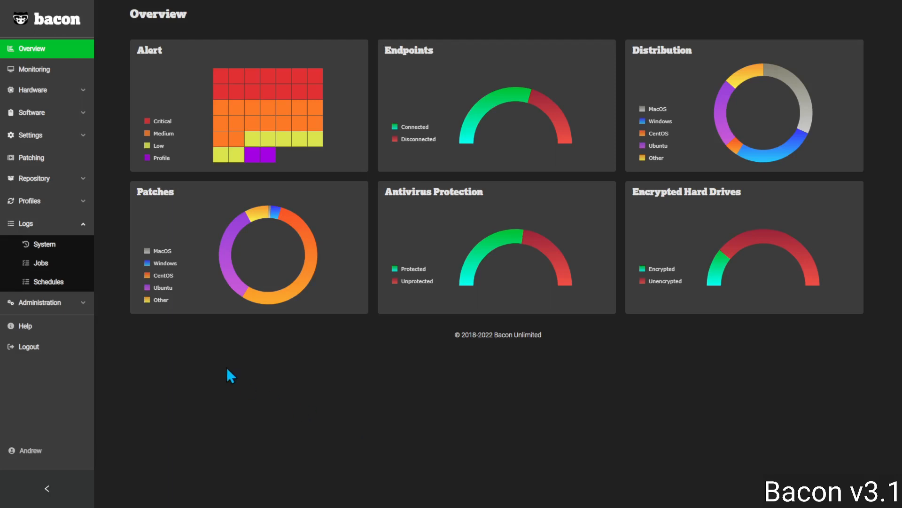
Open the Profile Deploy job in the jobs log and read the full conflicting-ID error text in its task log
{"action": "left_click", "coordinate": [46, 266]}
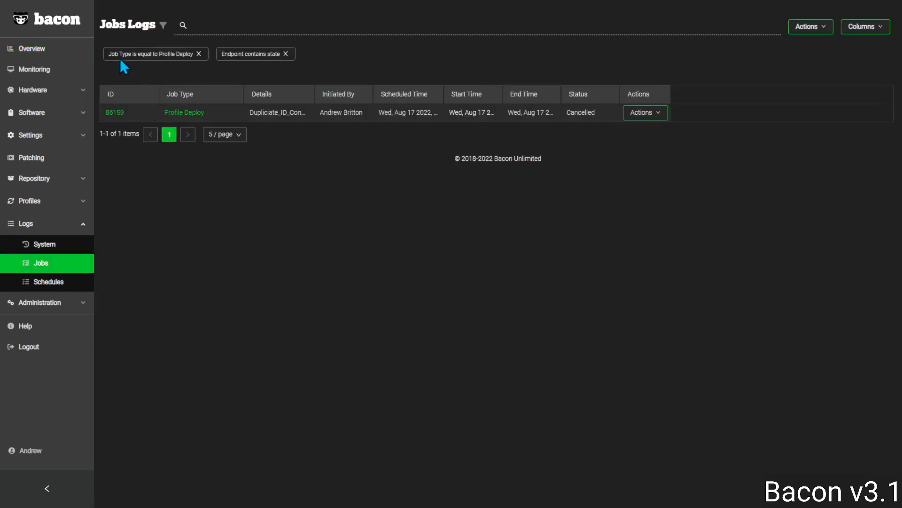
{"action": "left_click", "coordinate": [188, 114]}
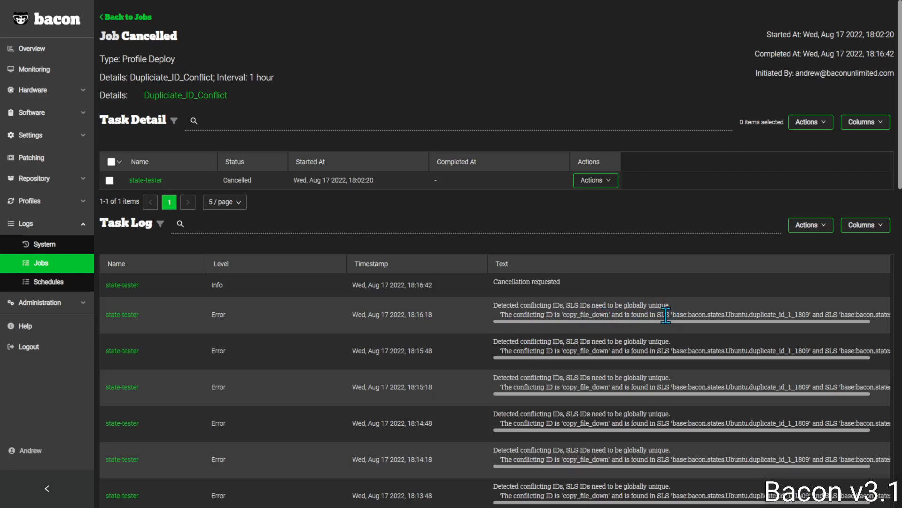
{"action": "left_click_drag", "start_coordinate": [690, 322], "coordinate": [721, 314]}
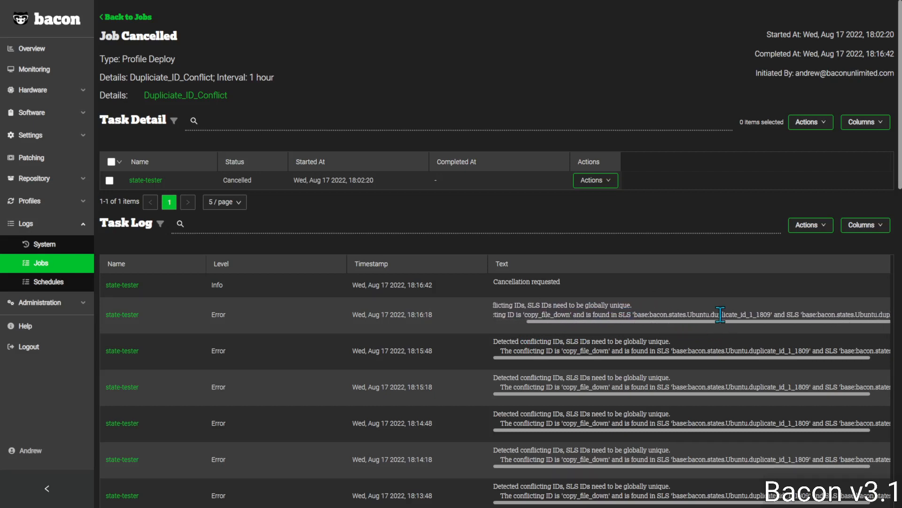
{"action": "left_click_drag", "start_coordinate": [788, 315], "coordinate": [693, 335]}
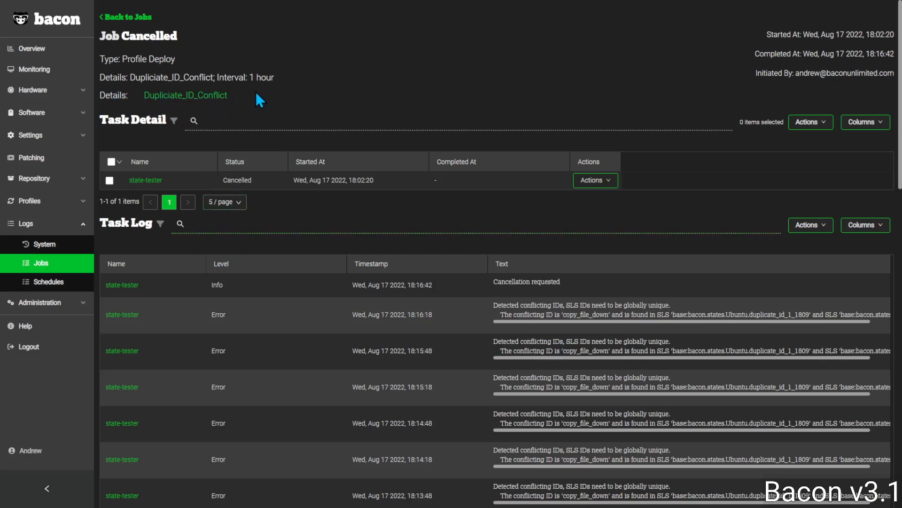
Open the job's Dupliciate_ID_Conflict profile, view its Duplicate_ID_1 state and examine the state ID in the enlarged state code
{"action": "left_click", "coordinate": [190, 98]}
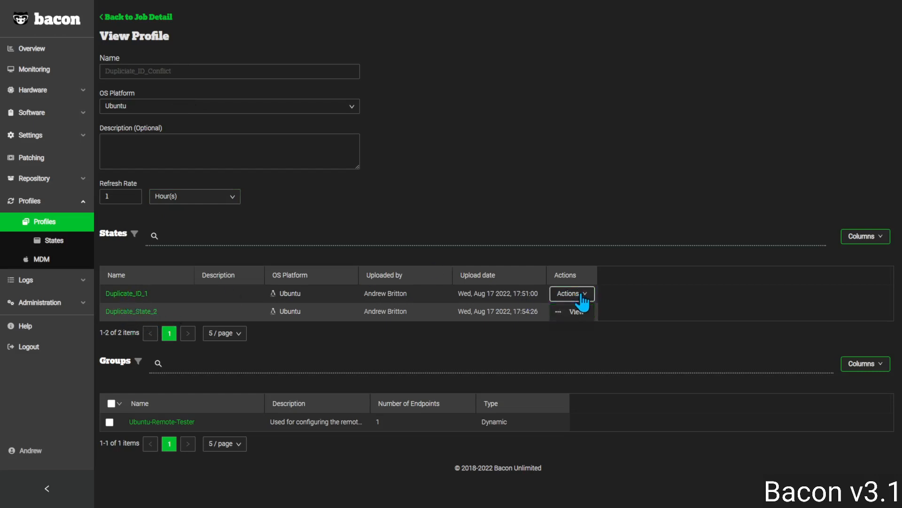
{"action": "left_click", "coordinate": [585, 312]}
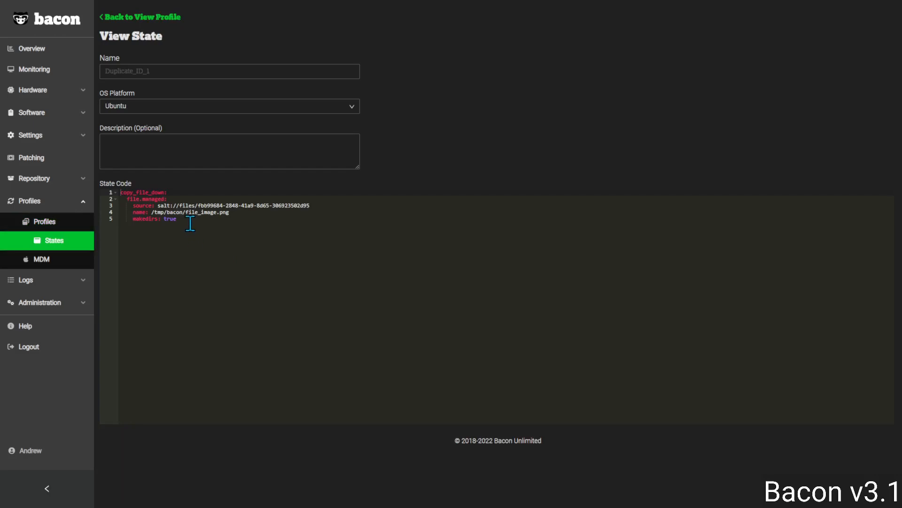
{"action": "key", "text": "ctrl+a"}
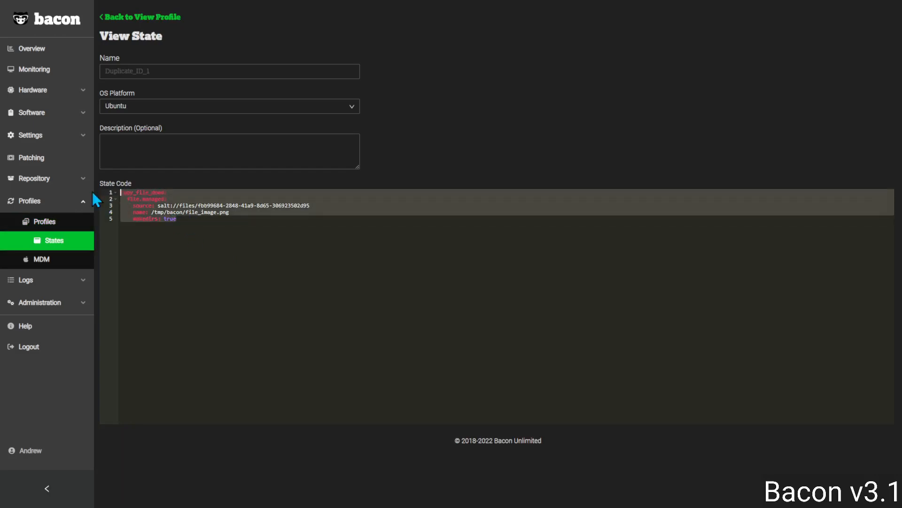
{"action": "left_click", "coordinate": [200, 235]}
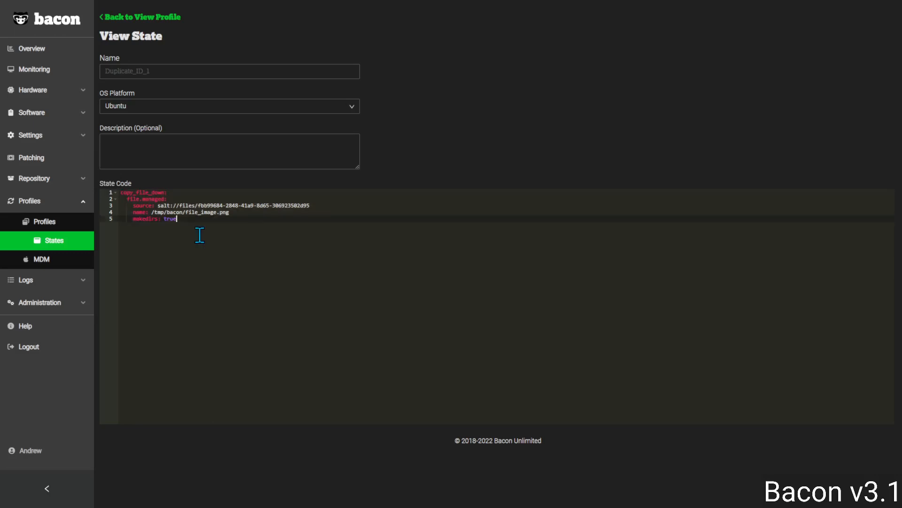
{"action": "double_click", "coordinate": [129, 193]}
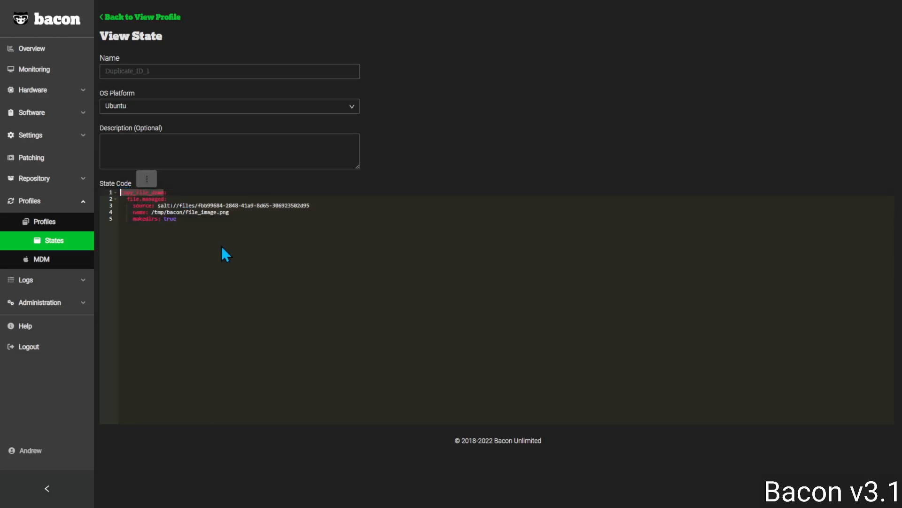
{"action": "left_click", "coordinate": [193, 274]}
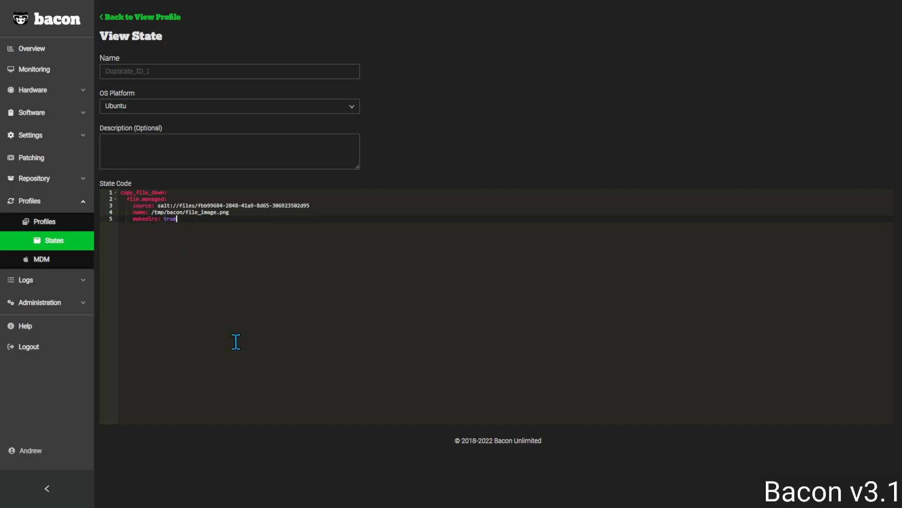
{"action": "key", "text": "ctrl+plus"}
{"action": "key", "text": "ctrl+plus"}
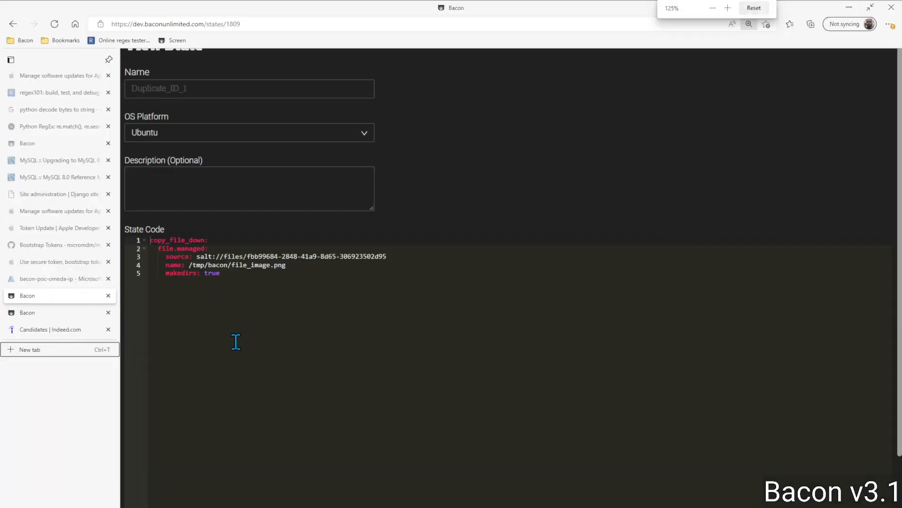
{"action": "left_click", "coordinate": [308, 362]}
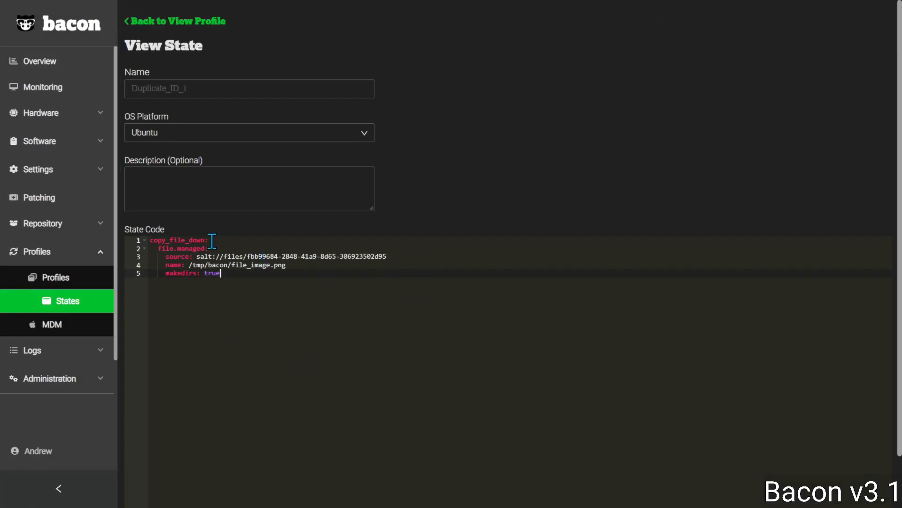
{"action": "double_click", "coordinate": [172, 240]}
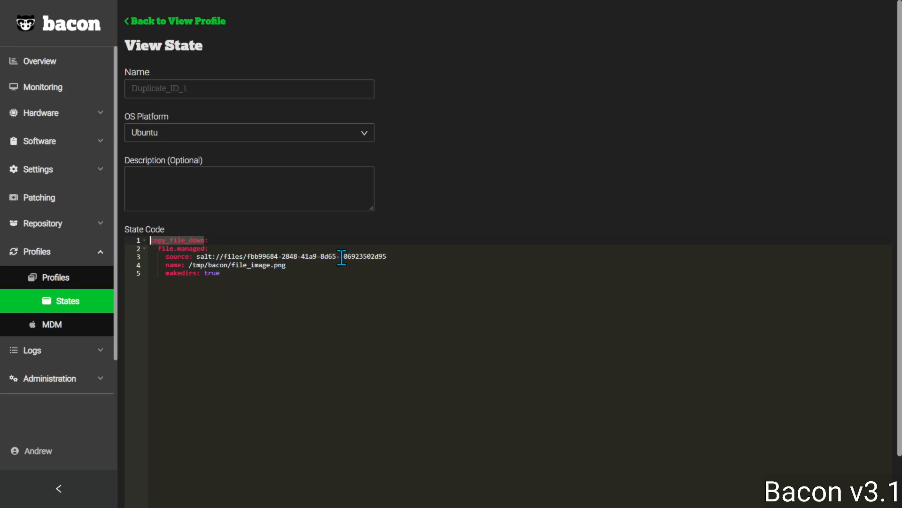
{"action": "left_click", "coordinate": [274, 290]}
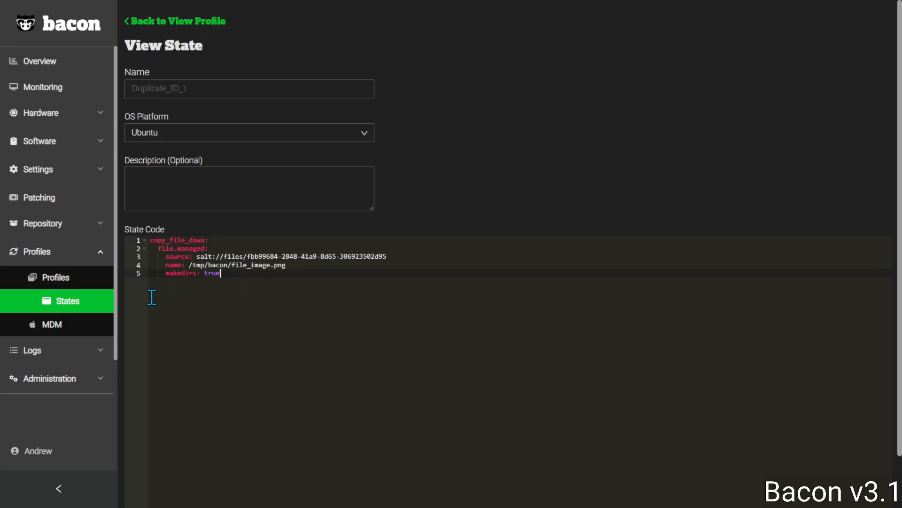
Return to the profile, view its Duplicate_State_2 state and highlight the state ID in the code for comparison
{"action": "key", "text": "alt+Left"}
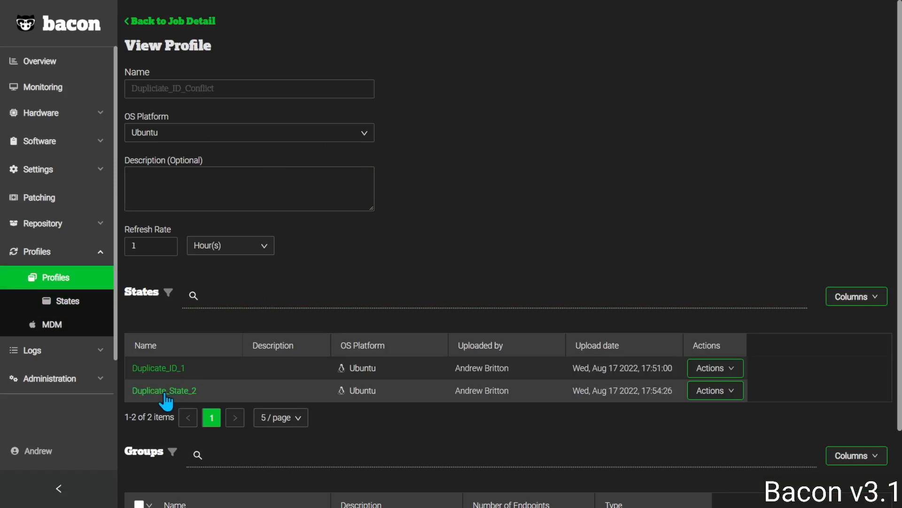
{"action": "left_click", "coordinate": [723, 397]}
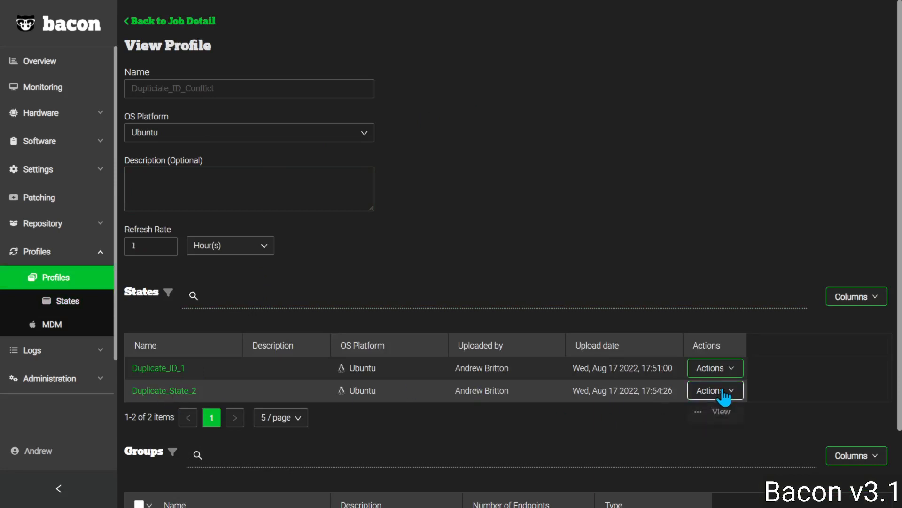
{"action": "left_click", "coordinate": [717, 413]}
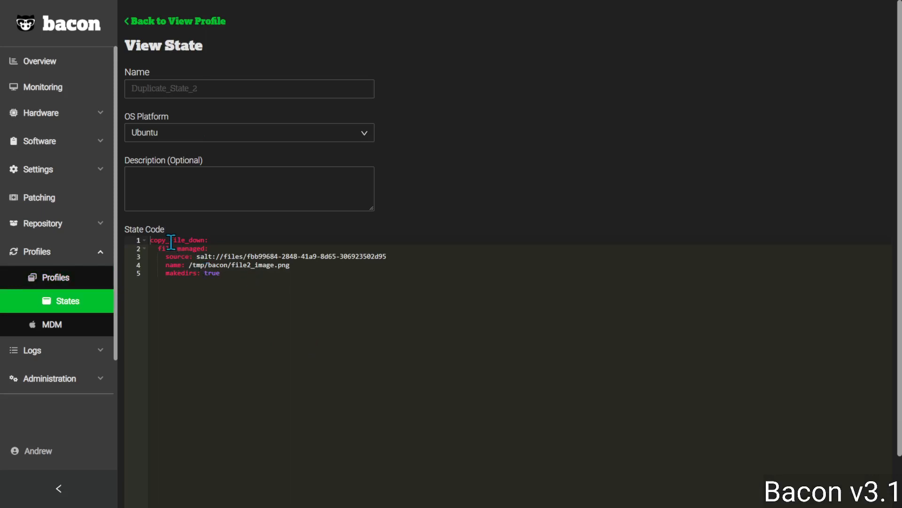
{"action": "double_click", "coordinate": [186, 240]}
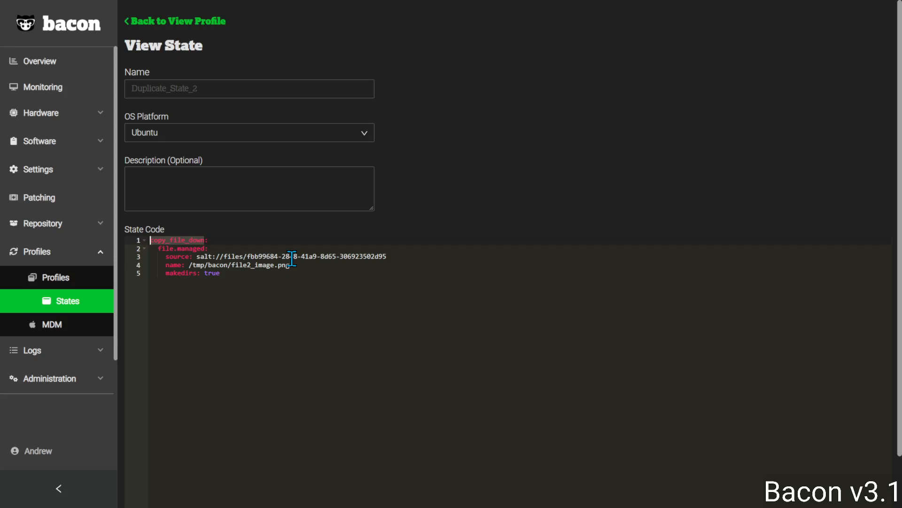
Search the states list for "Duplic" and open Duplicate_State_2 for editing, placing the cursor at the end of its state ID
{"action": "key", "text": "alt+Left"}
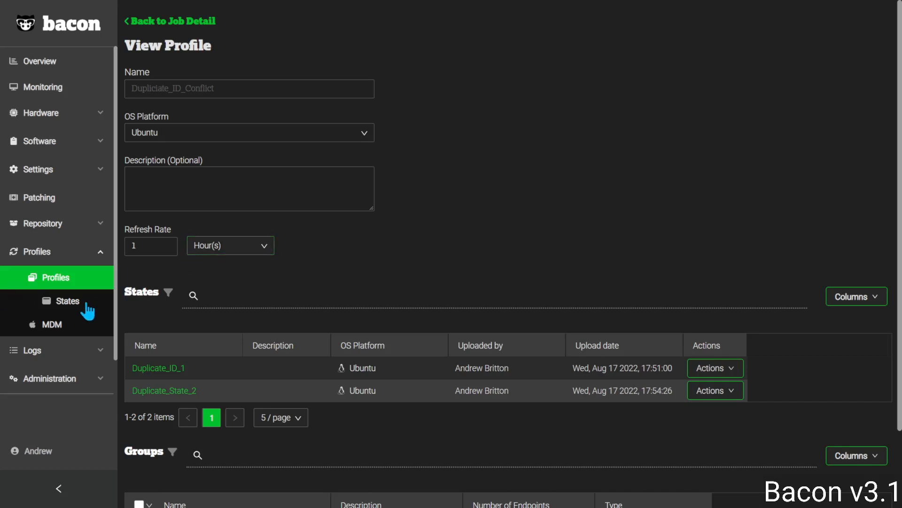
{"action": "scroll", "coordinate": [86, 303], "scroll_direction": "down", "scroll_amount": 3}
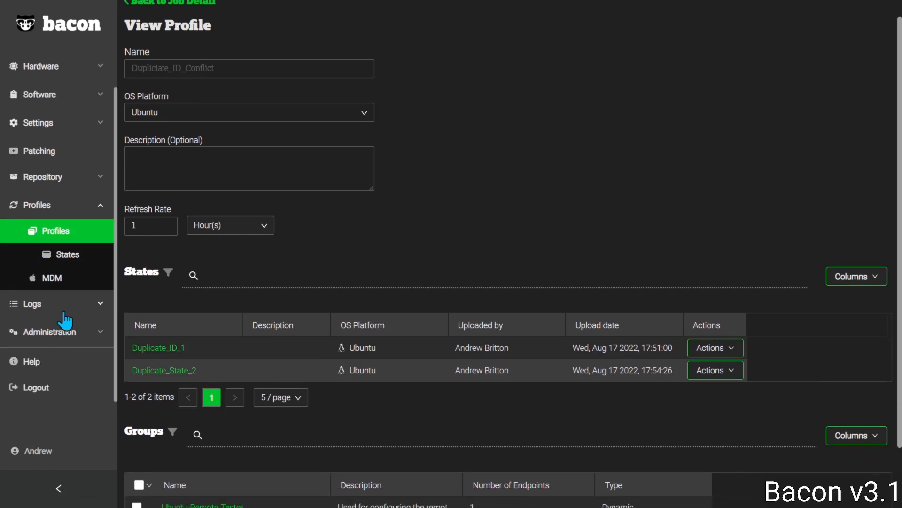
{"action": "left_click", "coordinate": [71, 259]}
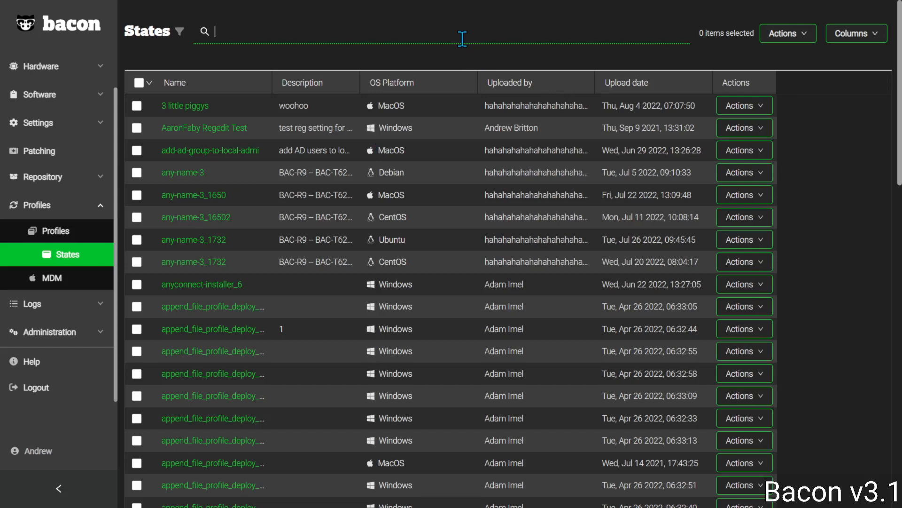
{"action": "type", "text": "Duplic"}
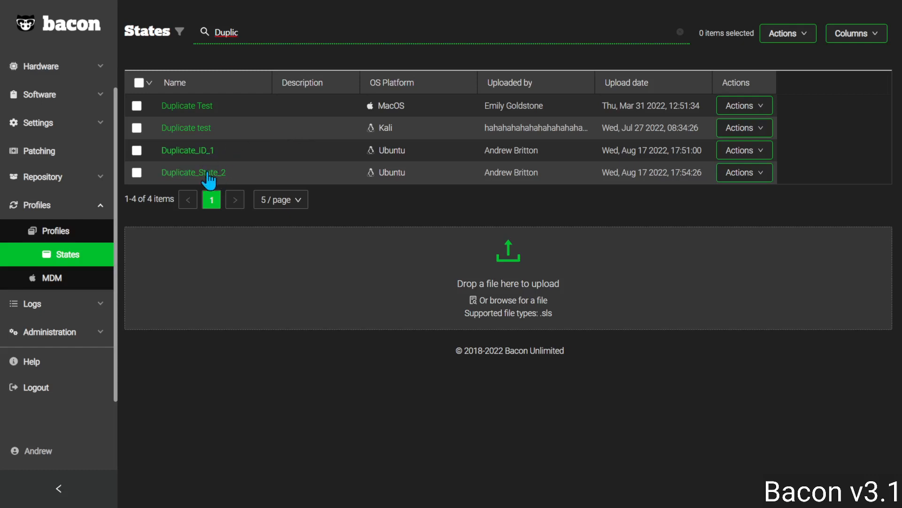
{"action": "left_click", "coordinate": [741, 175]}
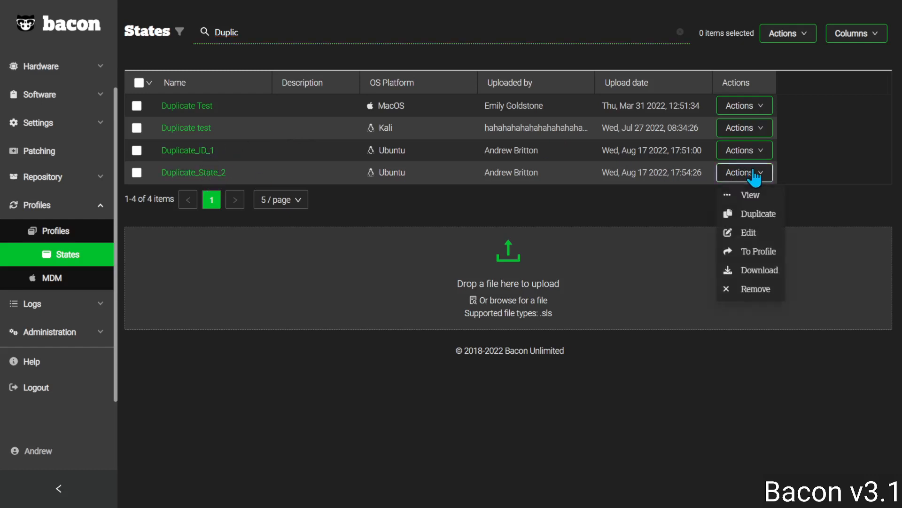
{"action": "left_click", "coordinate": [750, 233]}
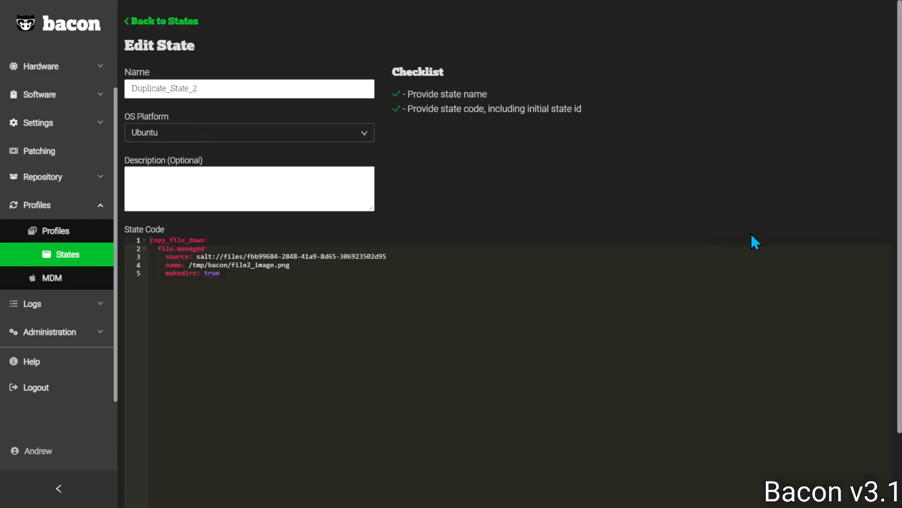
{"action": "left_click", "coordinate": [204, 239]}
{"action": "type", "text": "_"}
{"action": "key", "text": "BackSpace"}
{"action": "type", "text": "_2"}
{"action": "key", "text": "BackSpace"}
{"action": "key", "text": "BackSpace"}
{"action": "type", "text": "_"}
{"action": "key", "text": "BackSpace"}
Rename the state ID to copy_file2_image_down in the state code and save the state
{"action": "key", "text": "Left"}
{"action": "key", "text": "Left"}
{"action": "key", "text": "Left"}
{"action": "key", "text": "Left"}
{"action": "key", "text": "Left"}
{"action": "type", "text": "2_image"}
{"action": "scroll", "coordinate": [391, 250], "scroll_direction": "down", "scroll_amount": 2}
{"action": "left_click", "coordinate": [142, 462]}
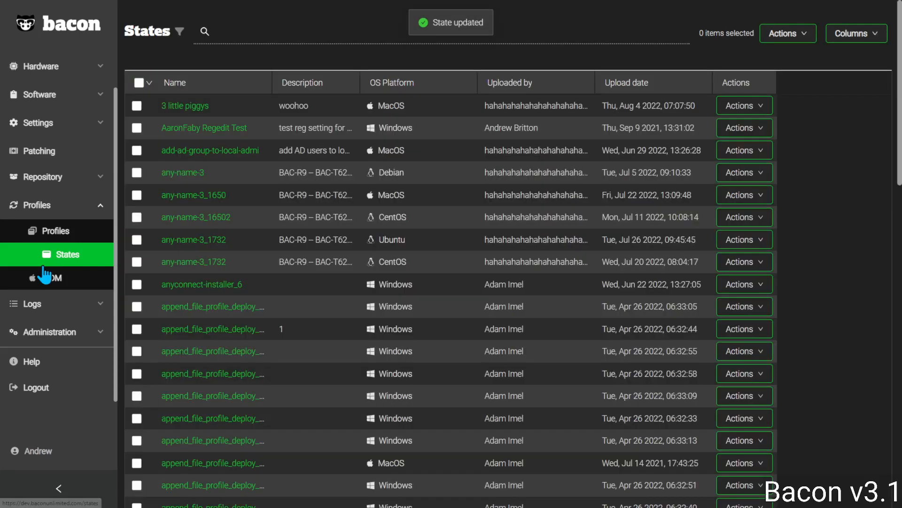
Run the scheduled Dupliciate_ID_Conflict profile deploy job immediately from the scheduled jobs list and confirm the run
{"action": "left_click", "coordinate": [38, 305]}
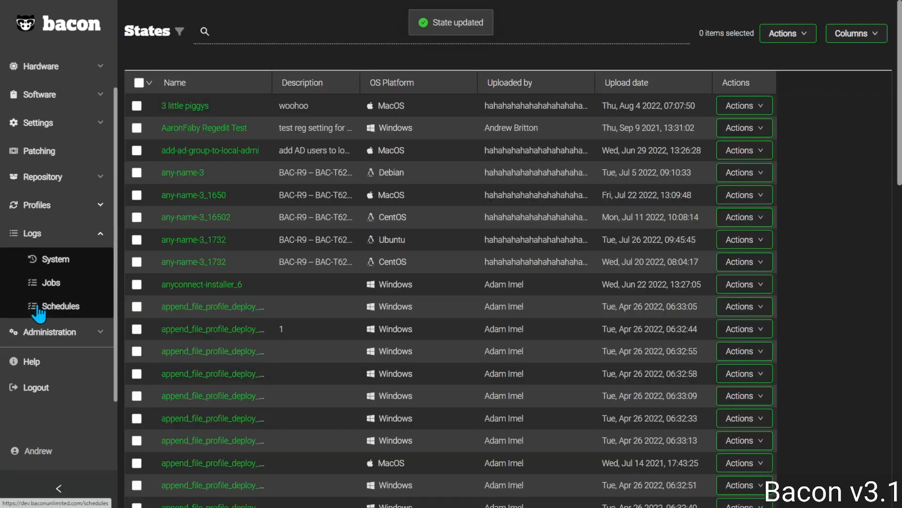
{"action": "left_click", "coordinate": [61, 308]}
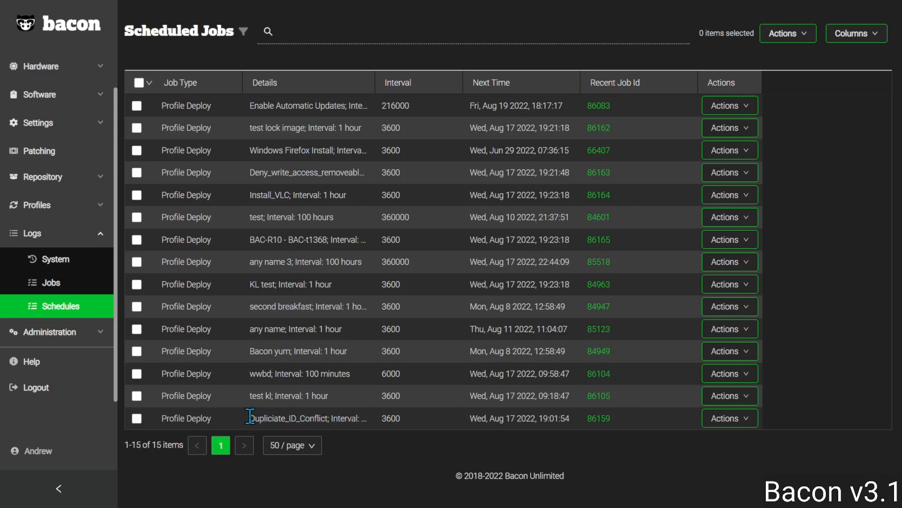
{"action": "left_click_drag", "start_coordinate": [248, 417], "coordinate": [325, 419]}
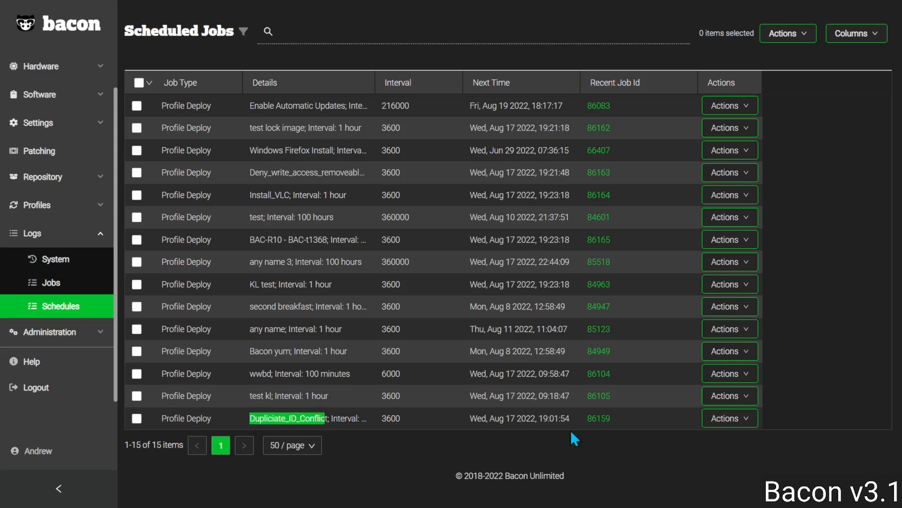
{"action": "left_click", "coordinate": [396, 416]}
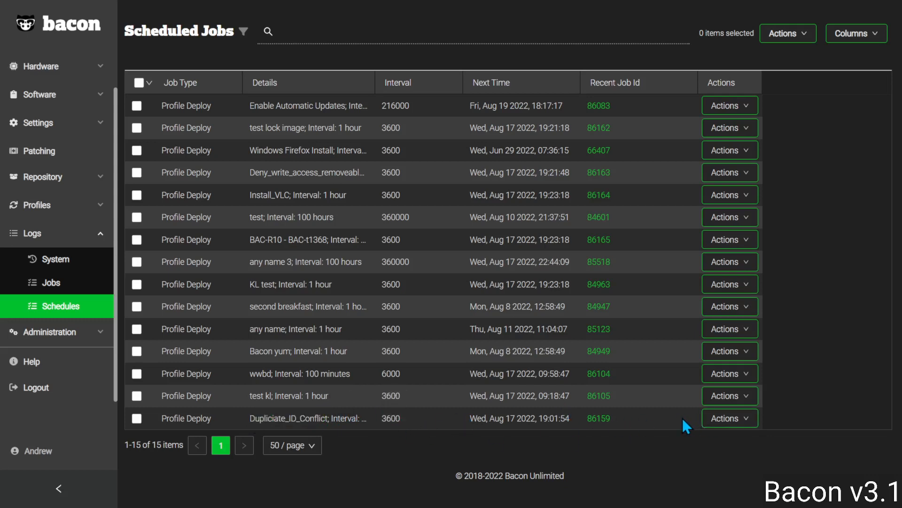
{"action": "left_click", "coordinate": [738, 419]}
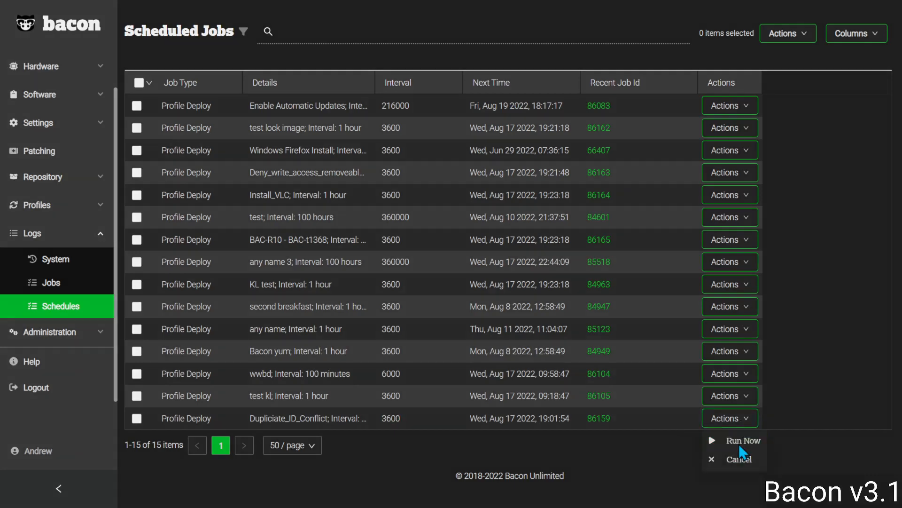
{"action": "left_click", "coordinate": [739, 445]}
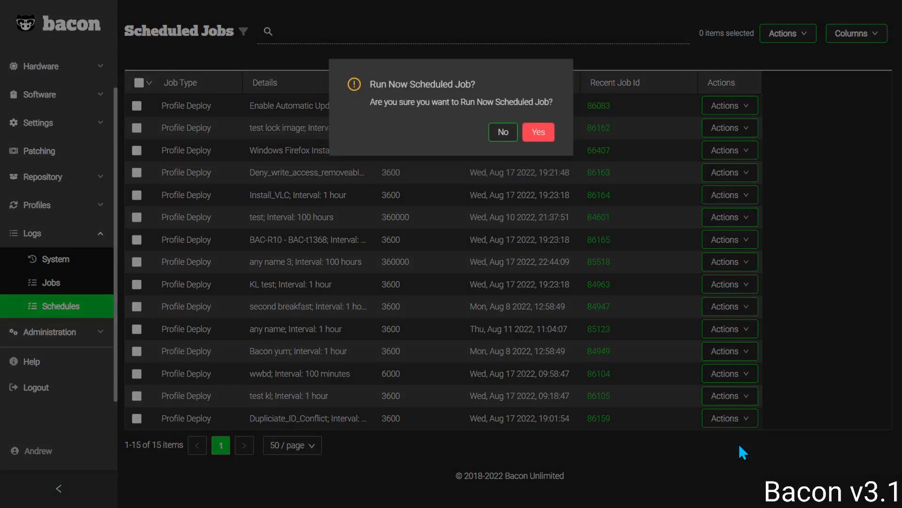
{"action": "left_click", "coordinate": [538, 133]}
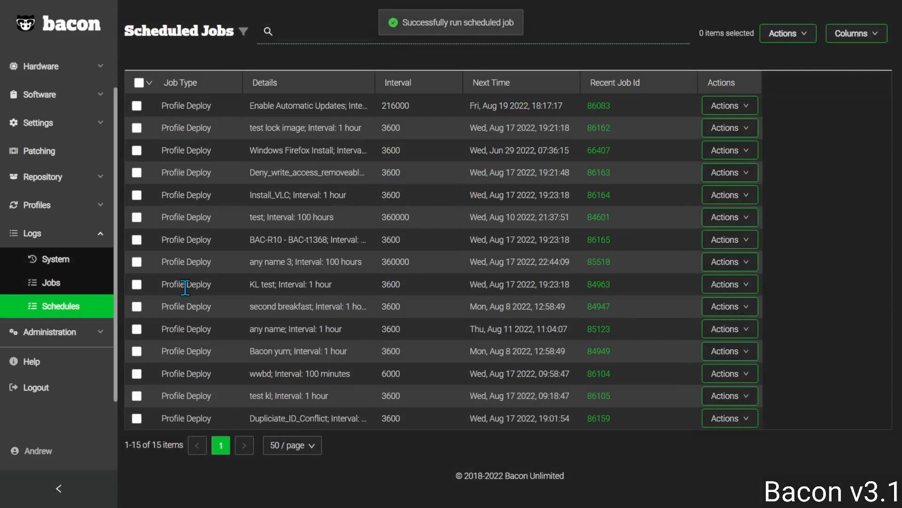
Open the newest Profile Deploy job in the jobs log and read the full error text in its task log
{"action": "left_click", "coordinate": [60, 286]}
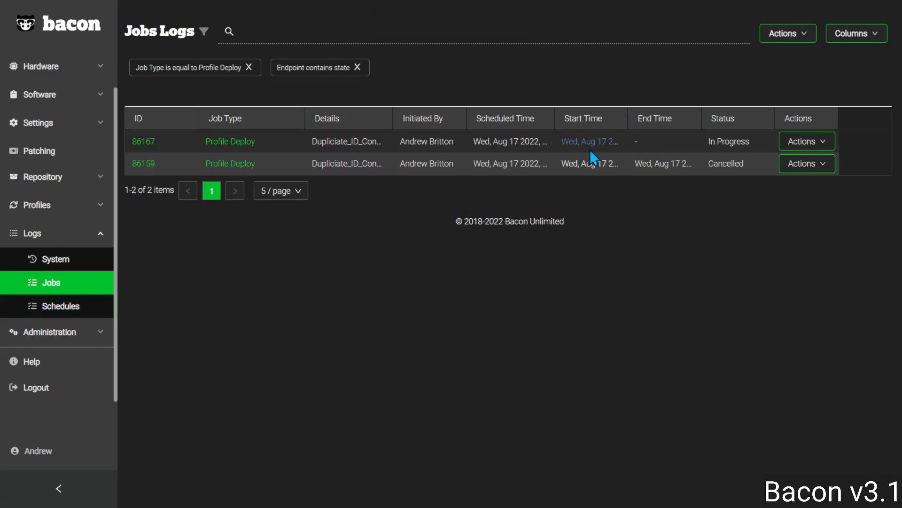
{"action": "left_click", "coordinate": [241, 142]}
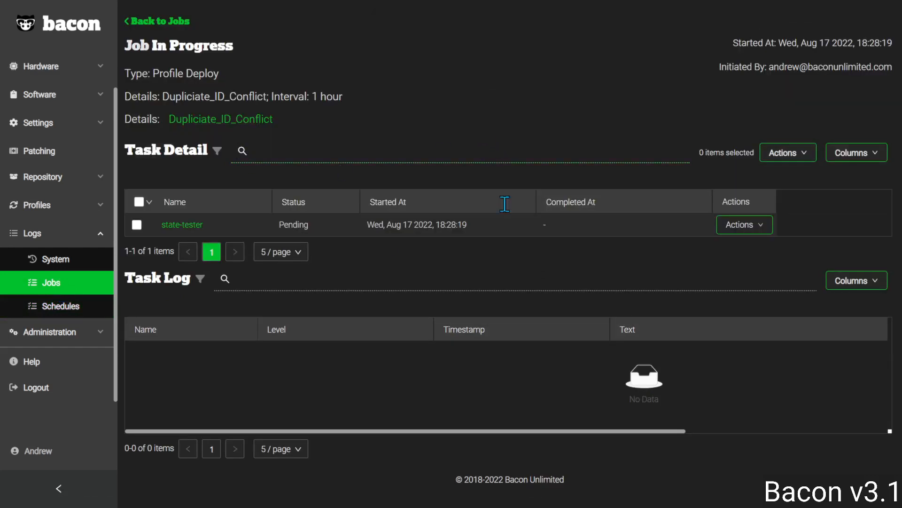
{"action": "mouse_move", "coordinate": [0, 506]}
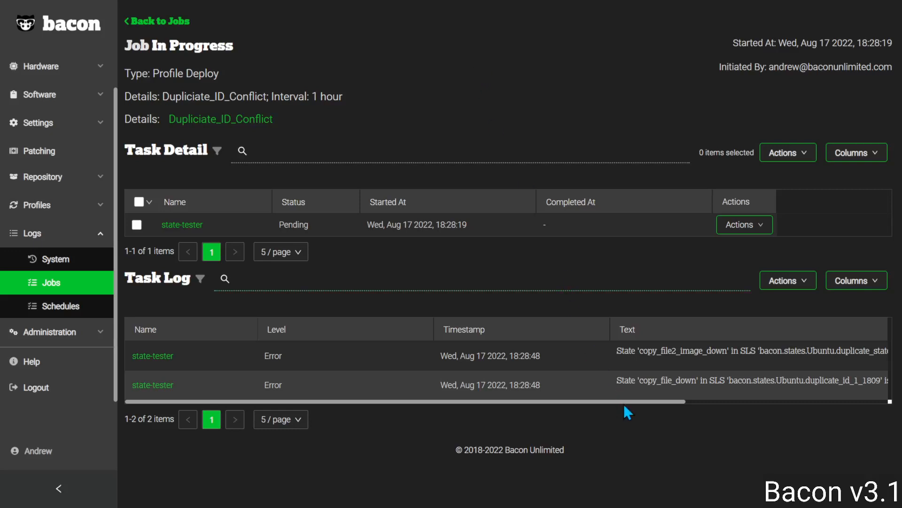
{"action": "left_click_drag", "start_coordinate": [618, 402], "coordinate": [763, 400]}
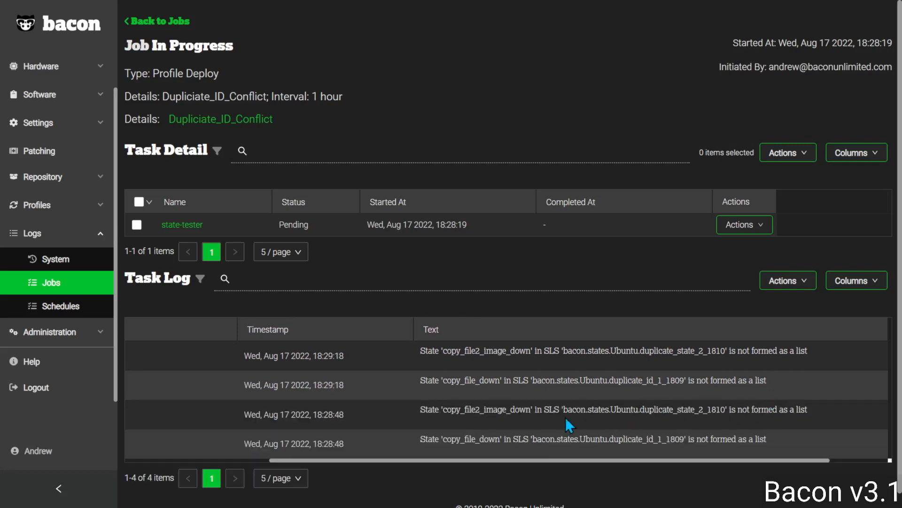
Cancel the state-tester task and examine the state IDs named in the job's task log errors
{"action": "left_click", "coordinate": [735, 228]}
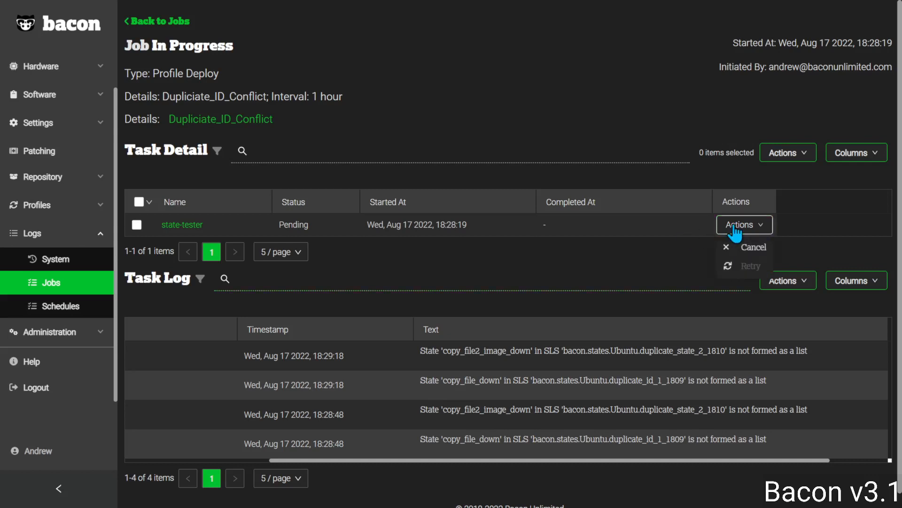
{"action": "left_click", "coordinate": [749, 245]}
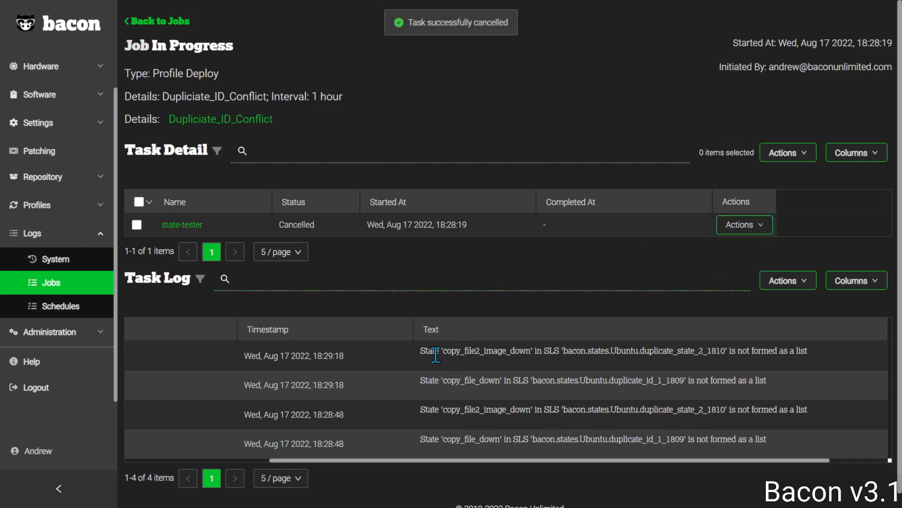
{"action": "scroll", "coordinate": [499, 399], "scroll_direction": "down", "scroll_amount": 1}
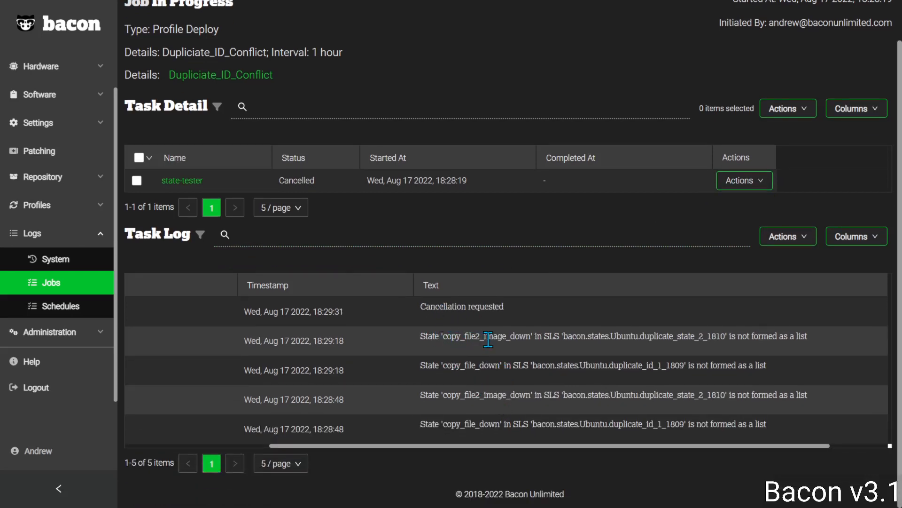
{"action": "left_click_drag", "start_coordinate": [452, 337], "coordinate": [527, 337]}
{"action": "left_click", "coordinate": [457, 364]}
{"action": "left_click_drag", "start_coordinate": [456, 364], "coordinate": [502, 366]}
{"action": "left_click", "coordinate": [604, 332]}
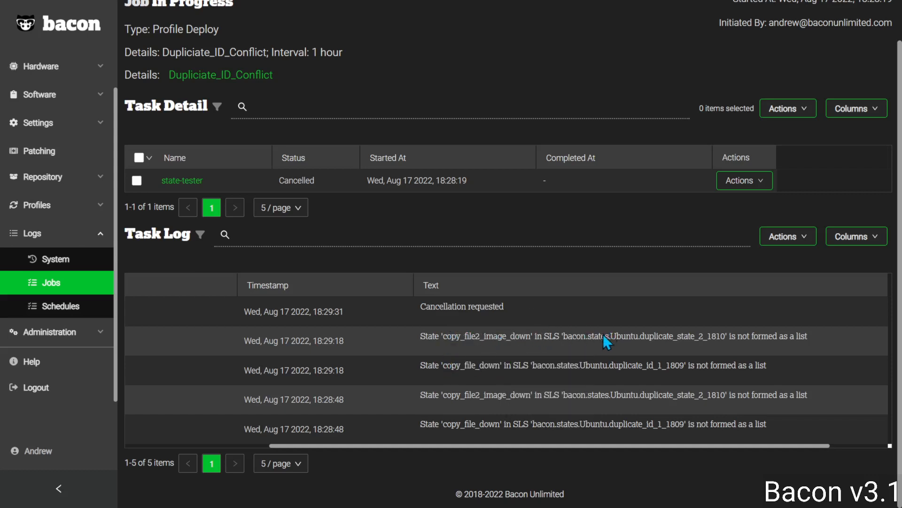